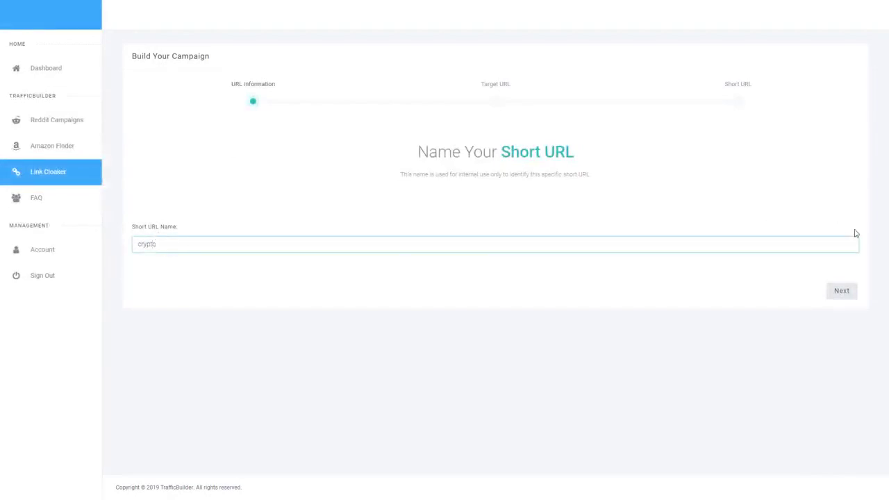
- Paste the long target URL into the Link Cloaker's target URL field
left_click(843, 290)
left_click(177, 242)
key("ctrl+v")
- Set the forwardit.live short URL tail to 140m-missing and finish creating the link
left_click(841, 291)
left_click(174, 285)
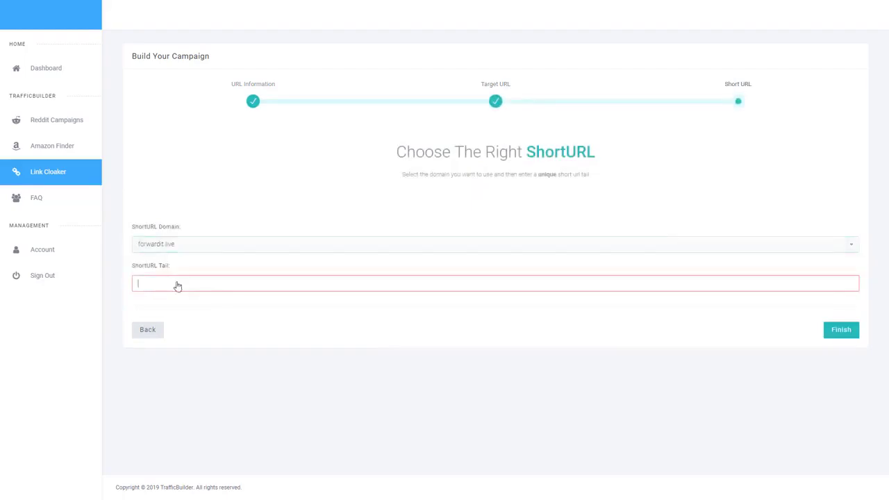
type("cry")
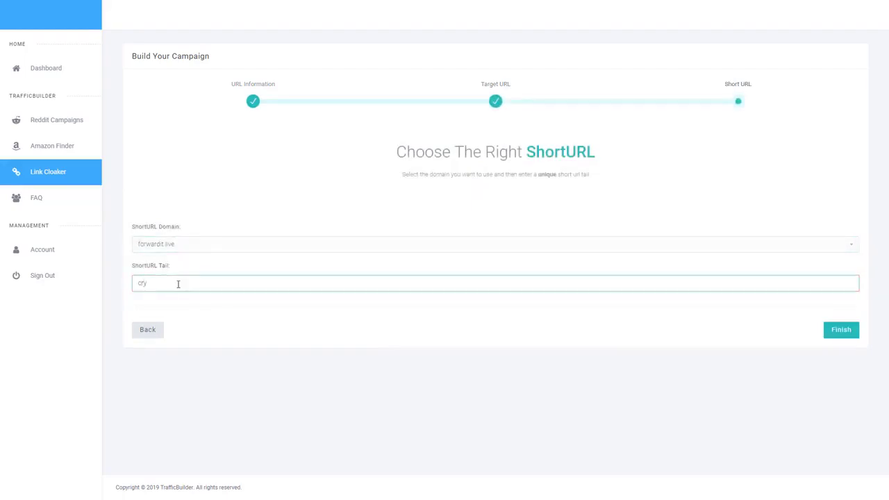
key("ctrl+a")
key("BackSpace")
type("140m-")
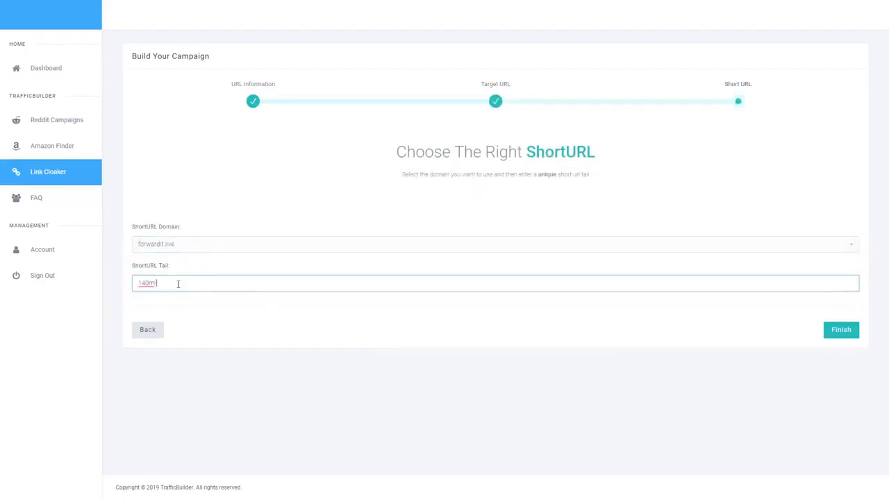
type("missing")
left_click(852, 332)
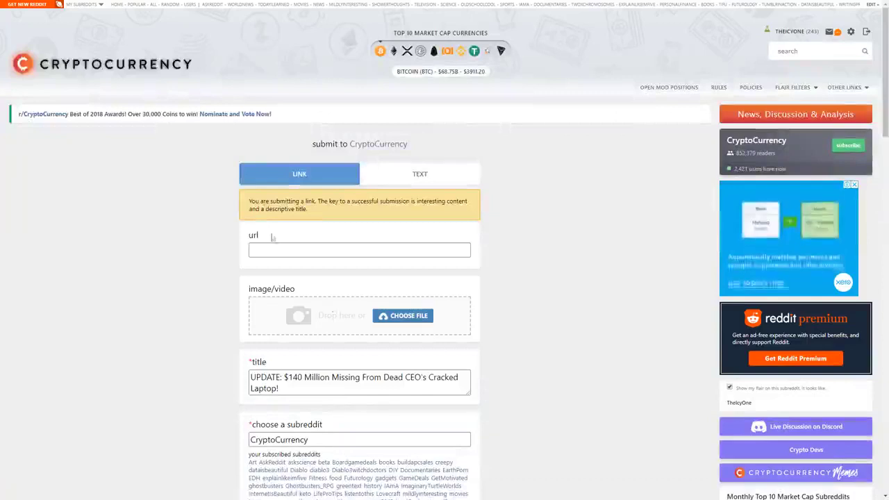
- Post forwardit.live/140m-missing as a link to r/CryptoCurrency, then return to TrafficBuilder's Reddit Campaigns
left_click(278, 251)
key("ctrl+v")
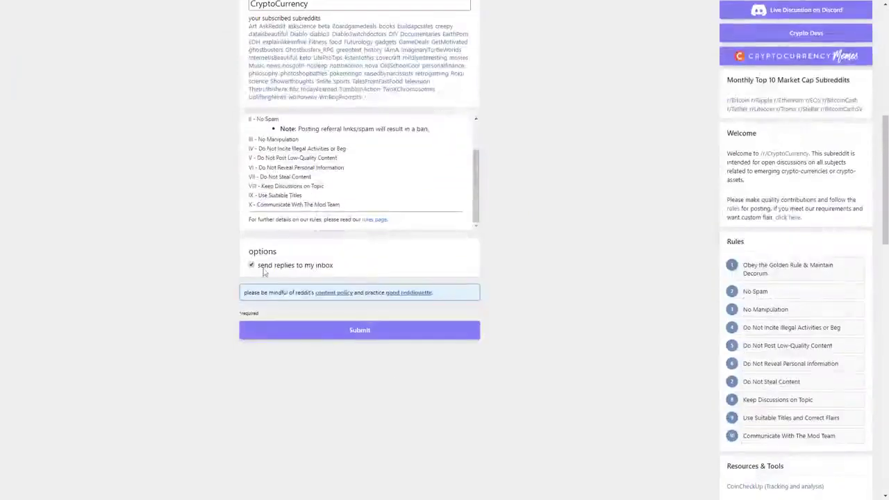
left_click(331, 336)
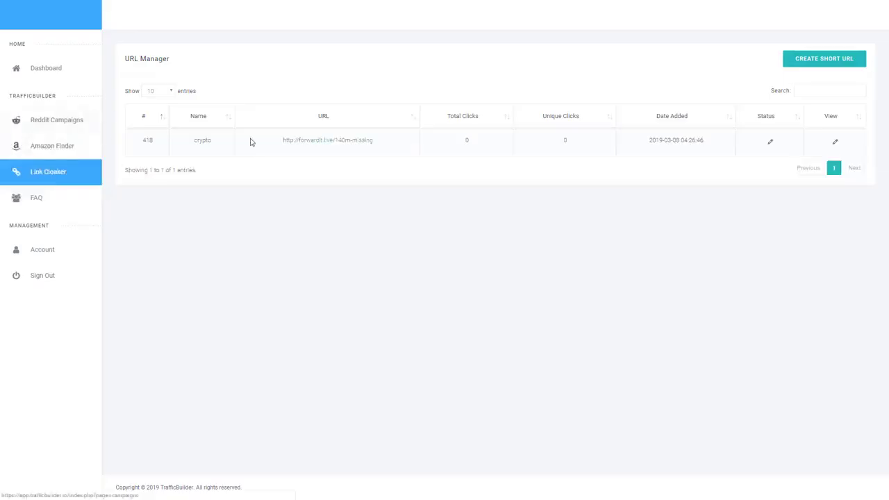
left_click(810, 64)
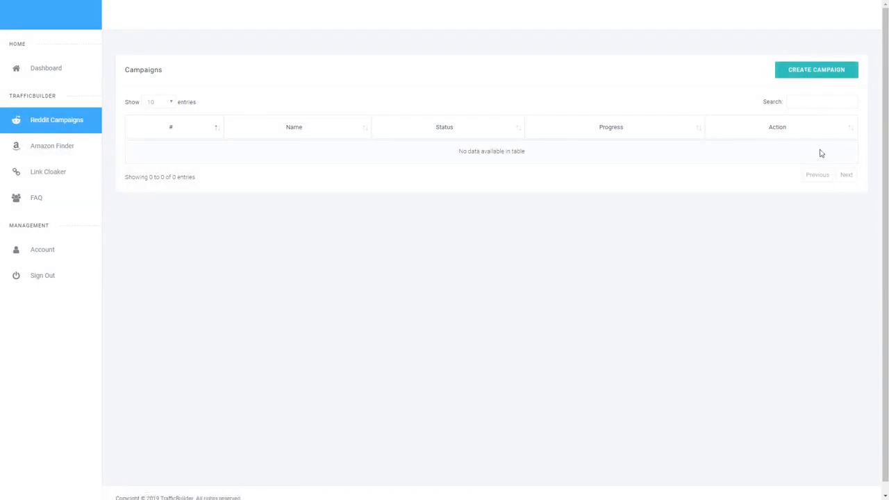
- Start a new Reddit campaign named 'Citypto campaign' with the Reddit post's URL pasted in
left_click(823, 72)
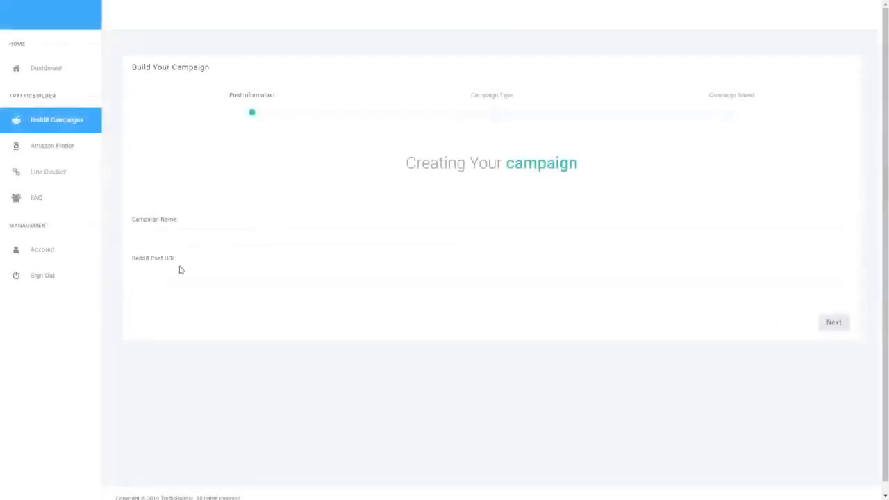
left_click(171, 241)
type("Citypto campaign")
key("Tab")
key("ctrl+v")
- Choose the 'Subreddit - Over 500 Users Online' strength and submit the campaign
left_click(832, 323)
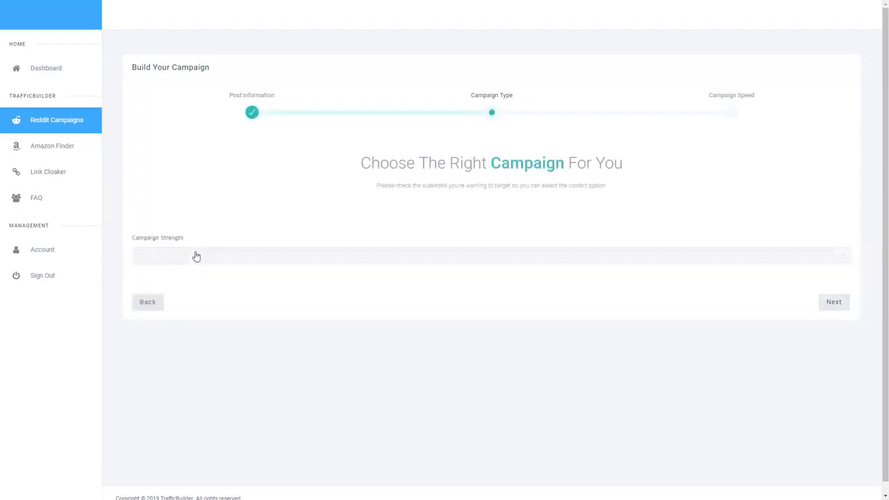
left_click(192, 259)
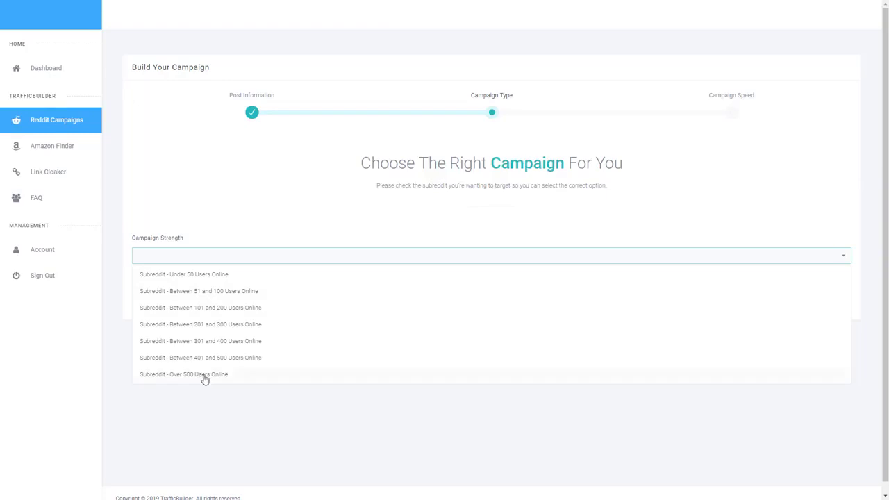
left_click(202, 374)
left_click(833, 305)
left_click(209, 257)
left_click(204, 374)
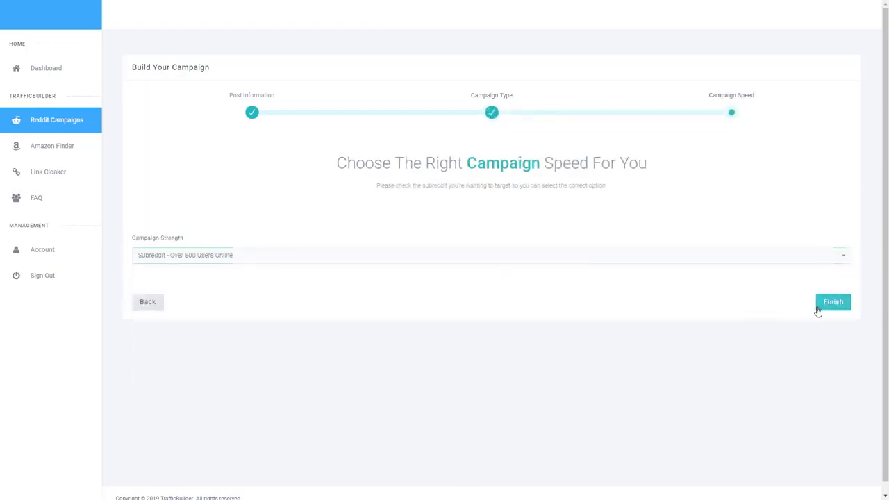
left_click(818, 305)
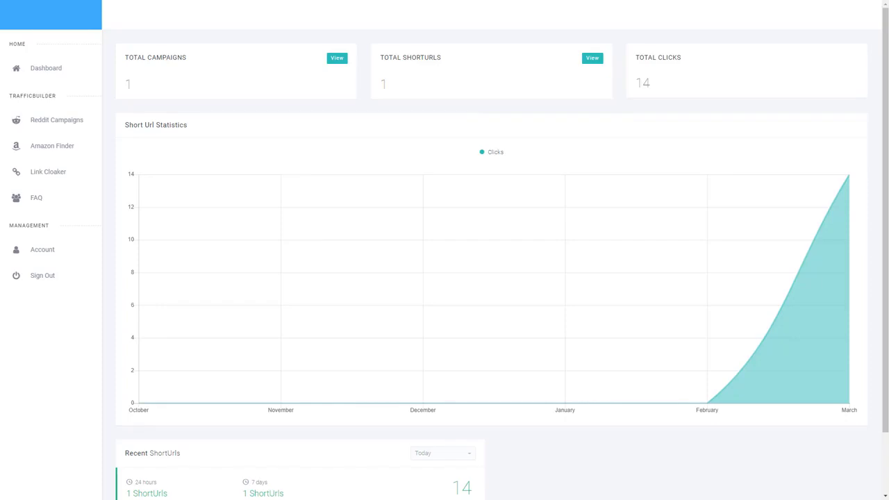
- Scroll the dashboard statistics and refresh with F5 to update the click counts
scroll(473, 299, "down", 1)
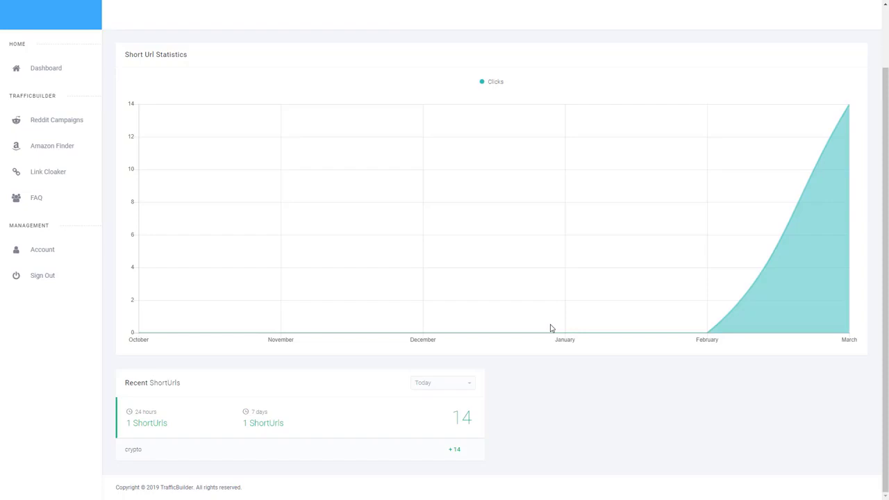
key("F5")
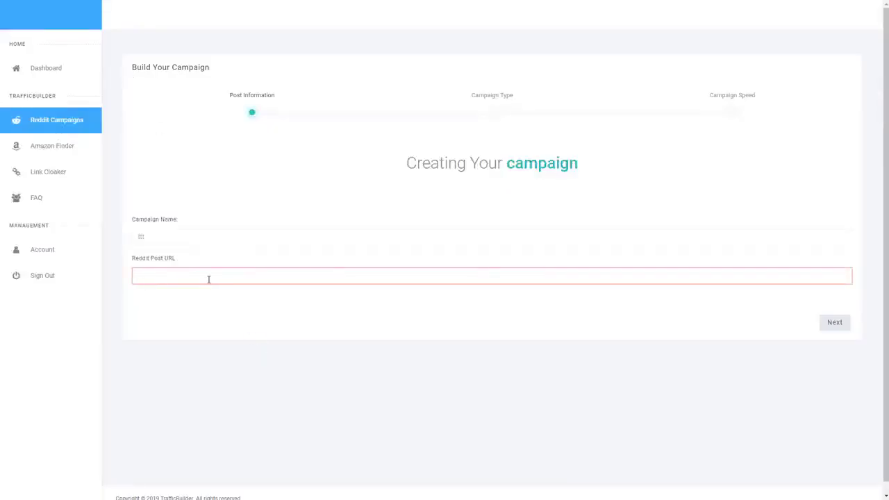
- Give a second campaign a Reddit post URL and Over 500 Users Online strength, then abandon it for Amazon Finder
key("ctrl+v")
left_click(833, 322)
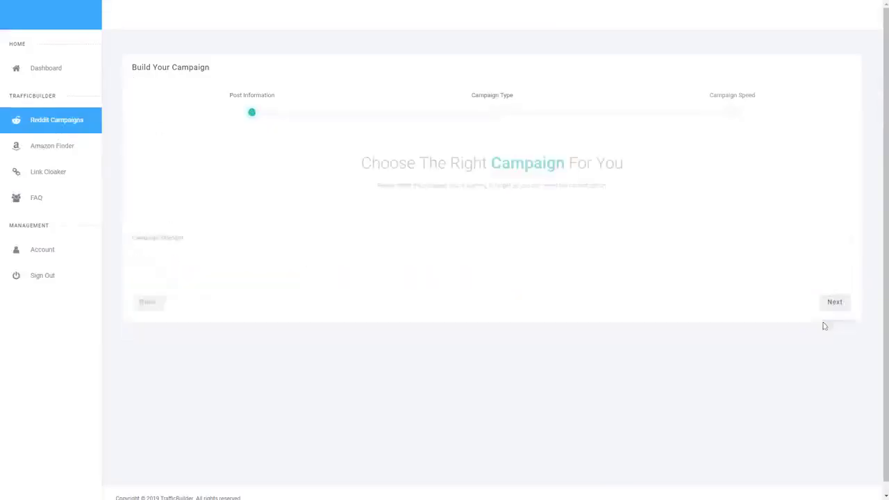
left_click(234, 259)
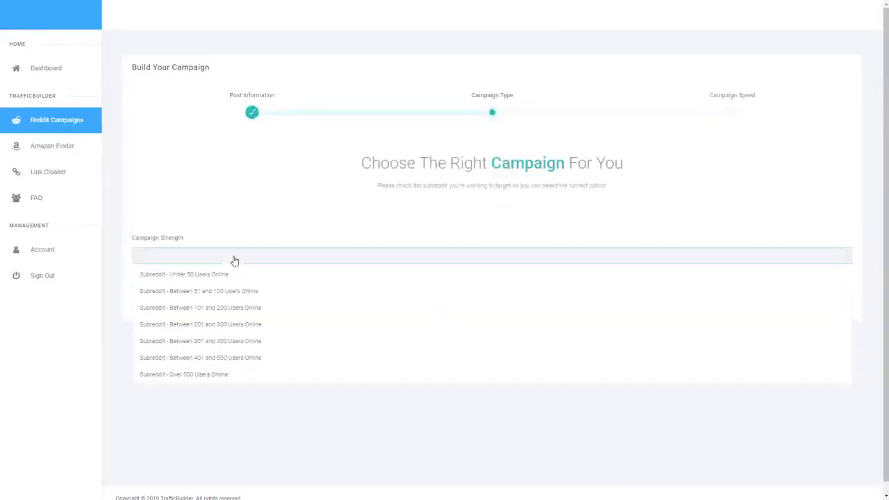
left_click(252, 375)
left_click(826, 302)
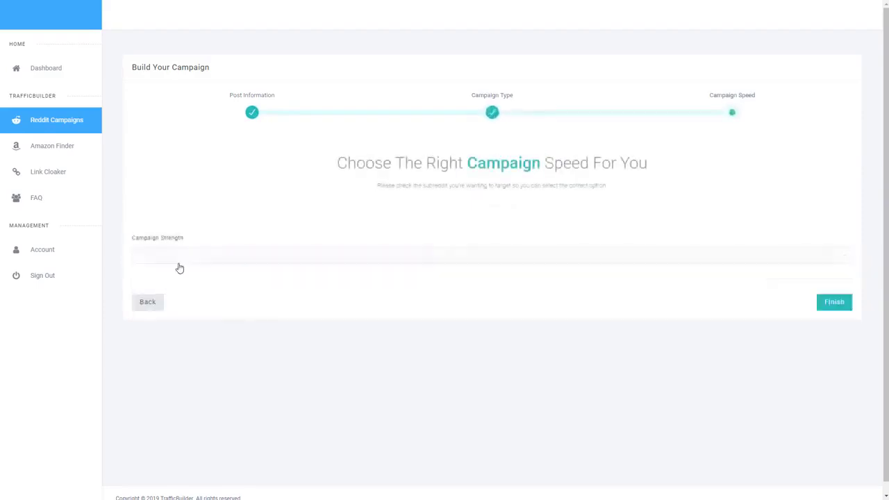
left_click(178, 261)
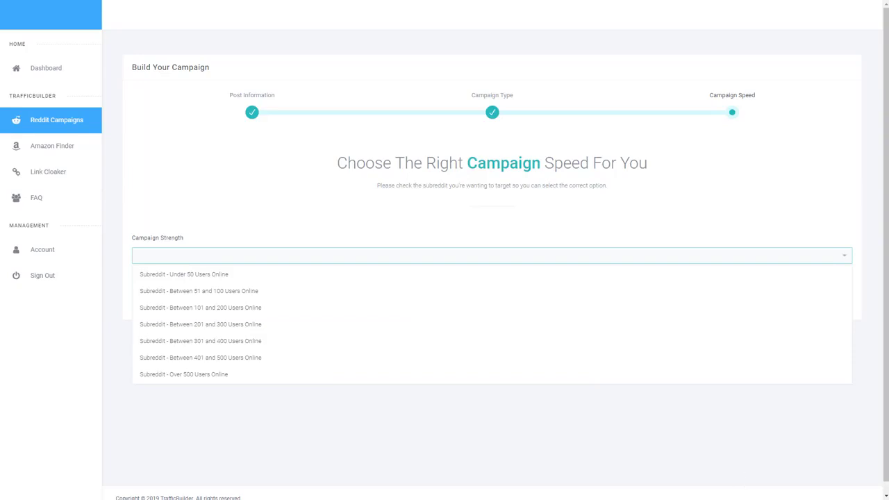
left_click(69, 149)
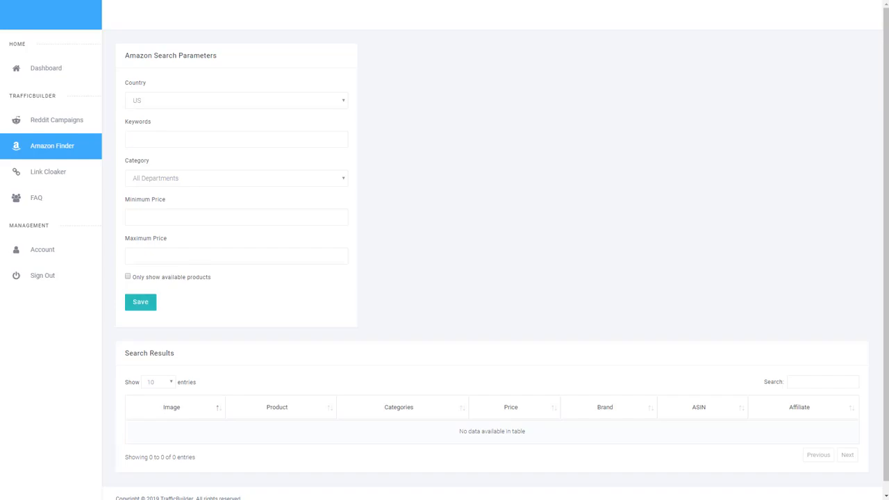
- Search Amazon Finder for the suggested keyword 'socks'
left_click(232, 143)
left_click(148, 160)
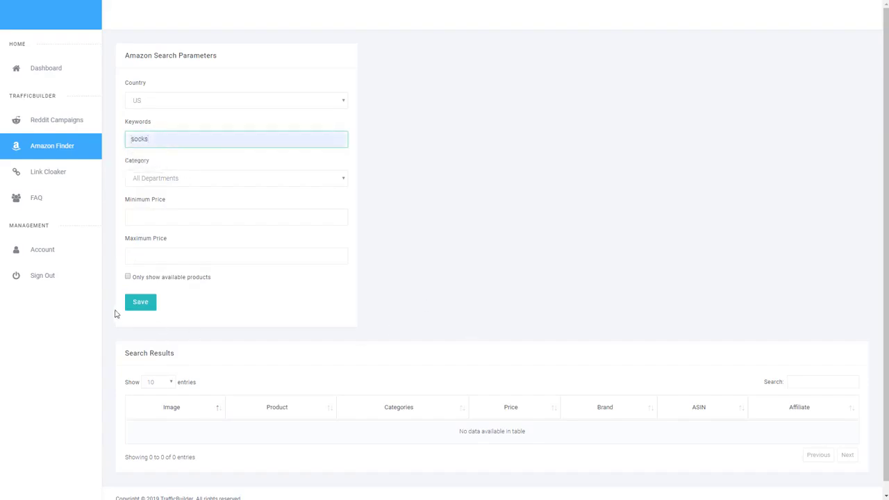
key("Return")
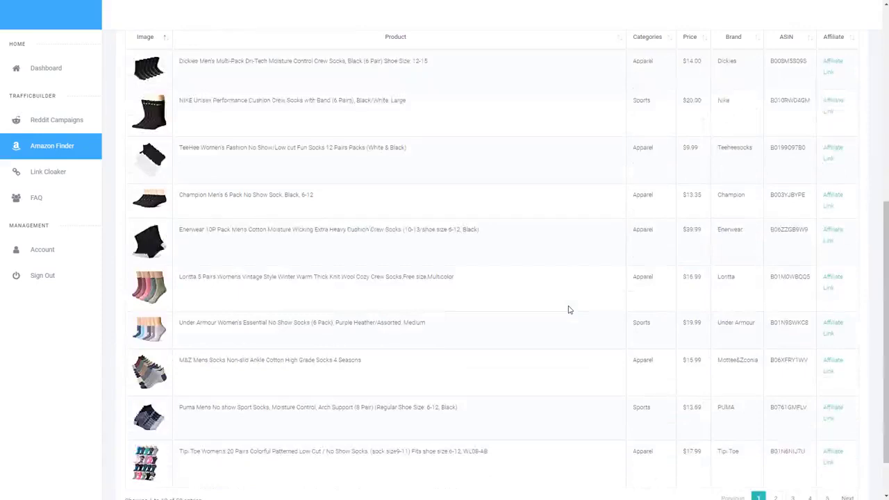
scroll(574, 312, "down", 1)
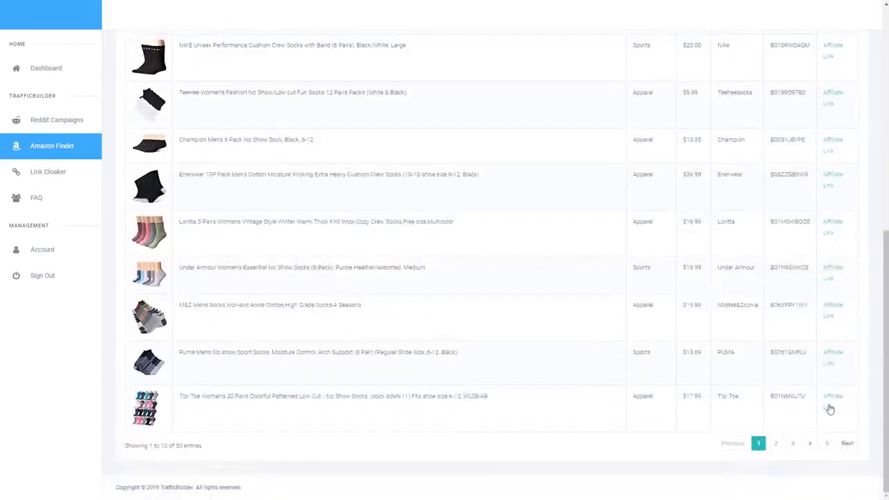
- Scroll down through the sock search results and back up to the top rows
scroll(834, 413, "up", 4)
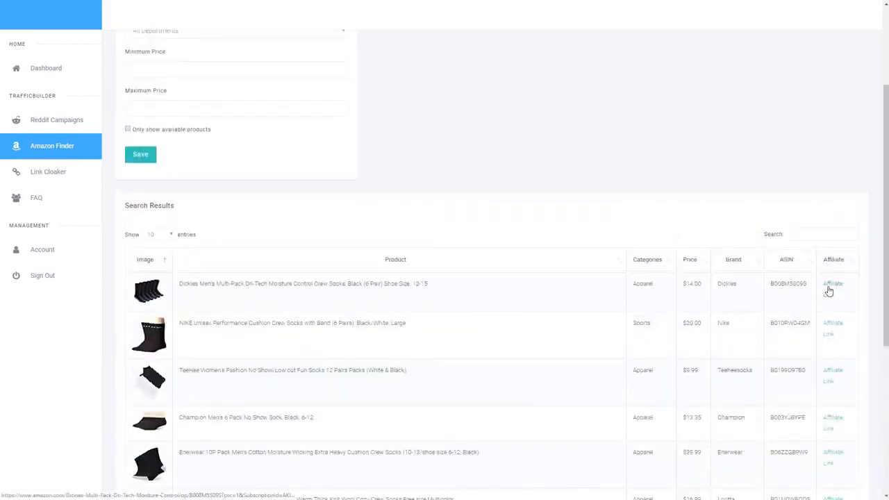